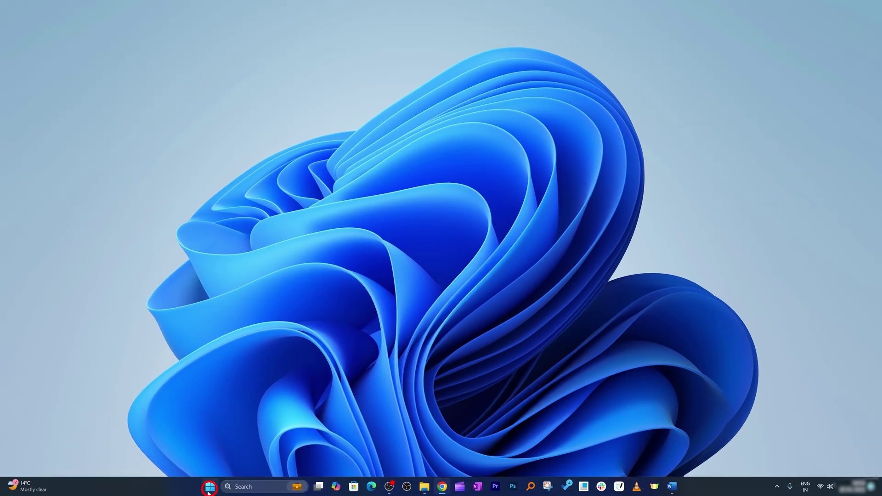
# Launch Microsoft Edge from the Start menu search
pyautogui.click(209, 487)
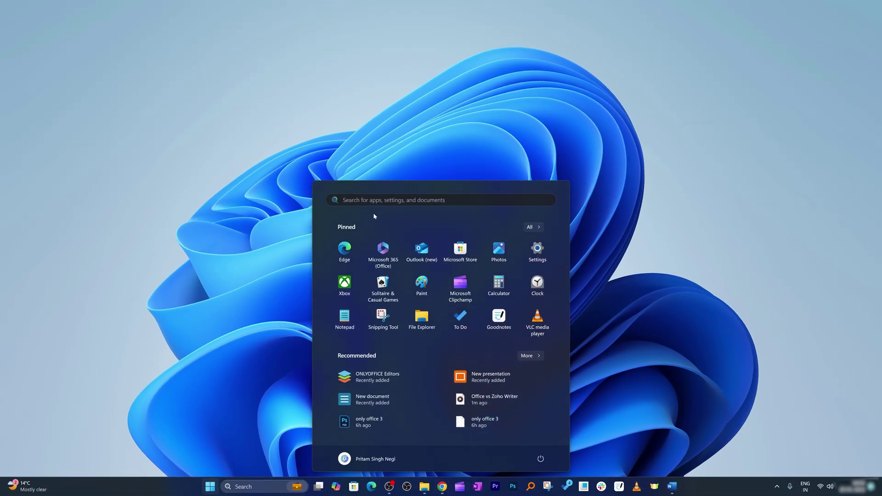
pyautogui.write('edge')
pyautogui.click(330, 290)
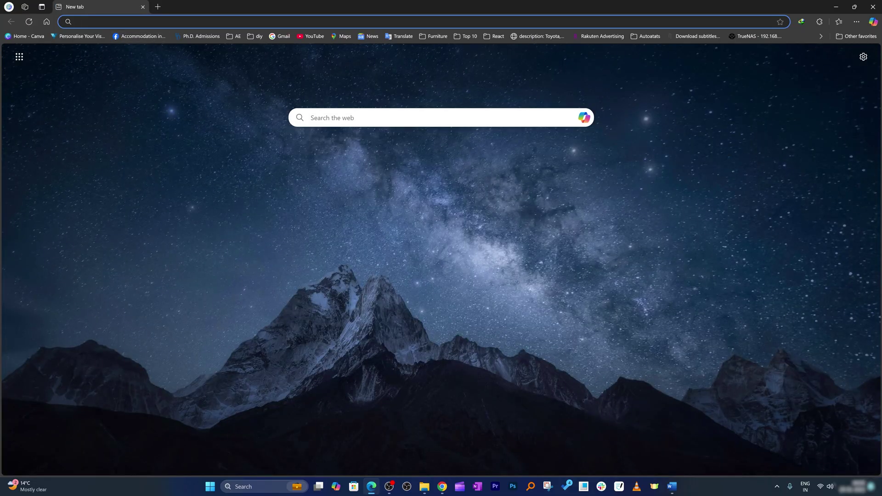
pyautogui.write('zo')
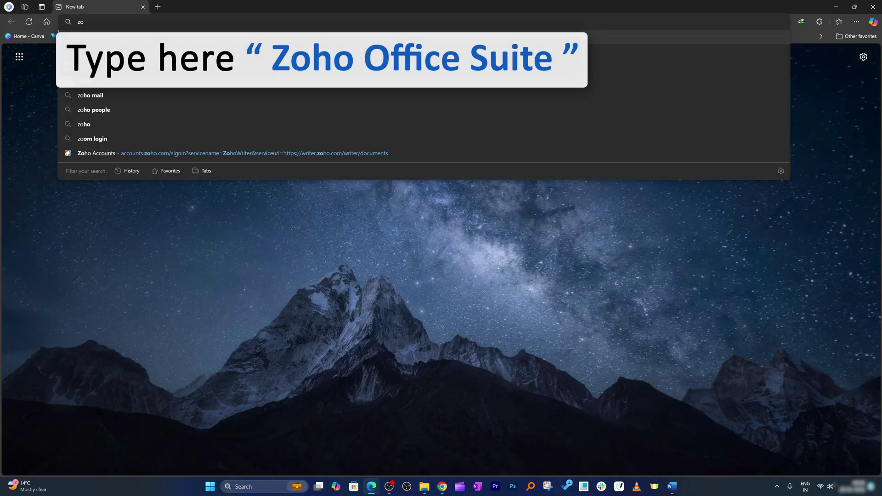
pyautogui.write('ho office suite')
# Submit the 'zoho office suite' search in Bing
pyautogui.press('Return')
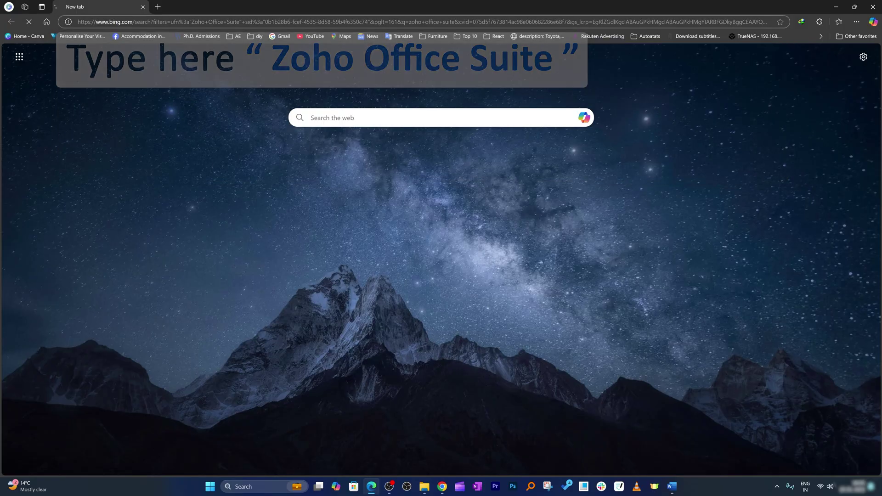
pyautogui.scroll(-2, 178, 200)
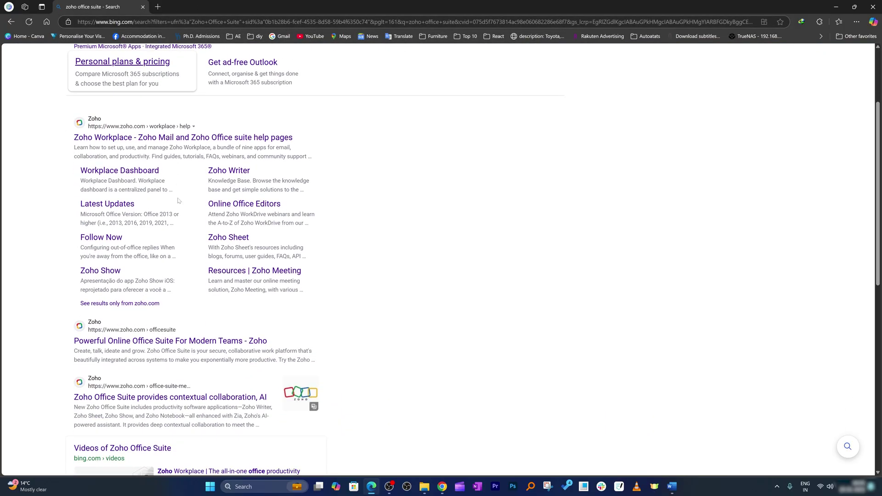
pyautogui.scroll(-1, 179, 200)
pyautogui.scroll(-1, 179, 200)
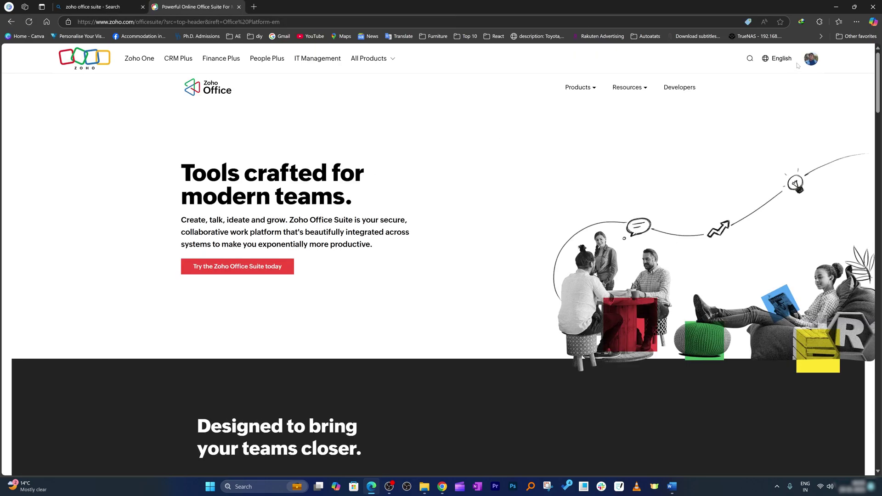
# Sign out of the Zoho account and redirect back to the Office Suite page
pyautogui.click(808, 64)
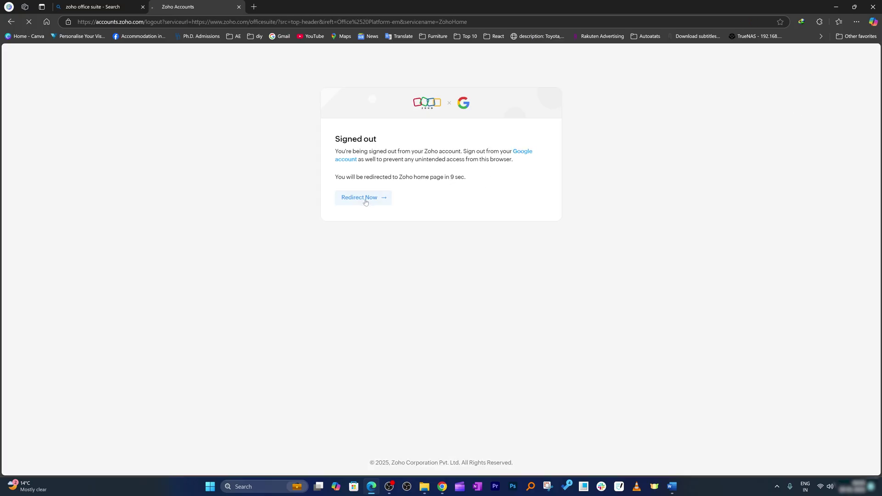
pyautogui.click(365, 197)
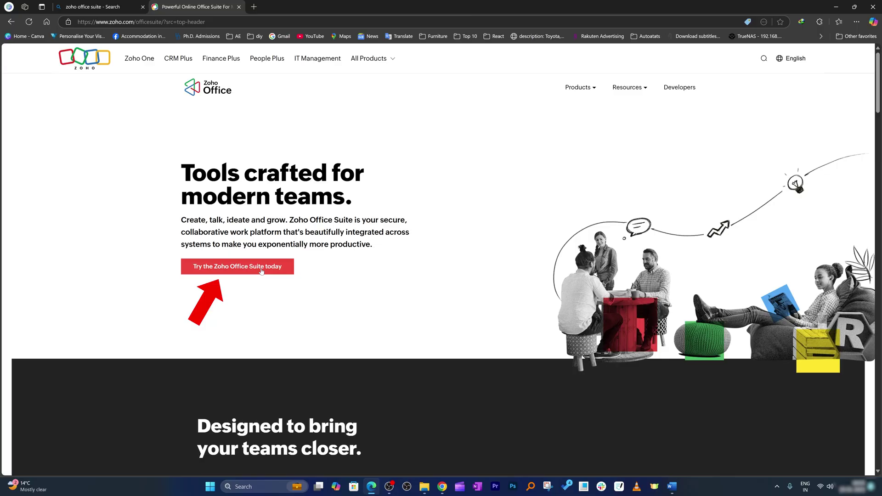
pyautogui.scroll(-15, 262, 270)
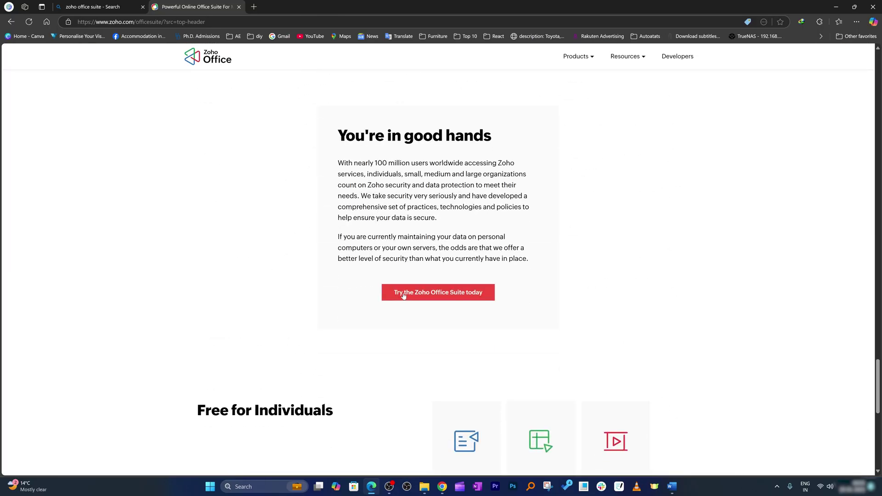
pyautogui.scroll(-5, 410, 294)
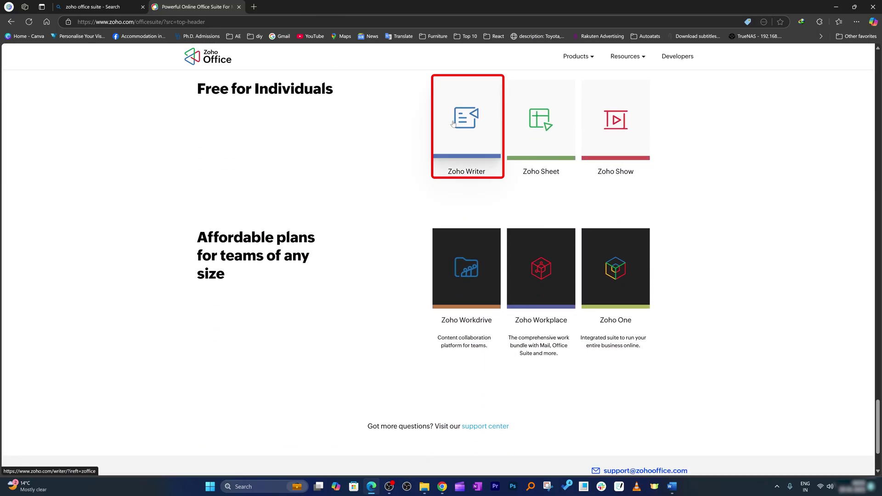
# Open the Zoho Writer page and sign in with a Google account
pyautogui.click(454, 124)
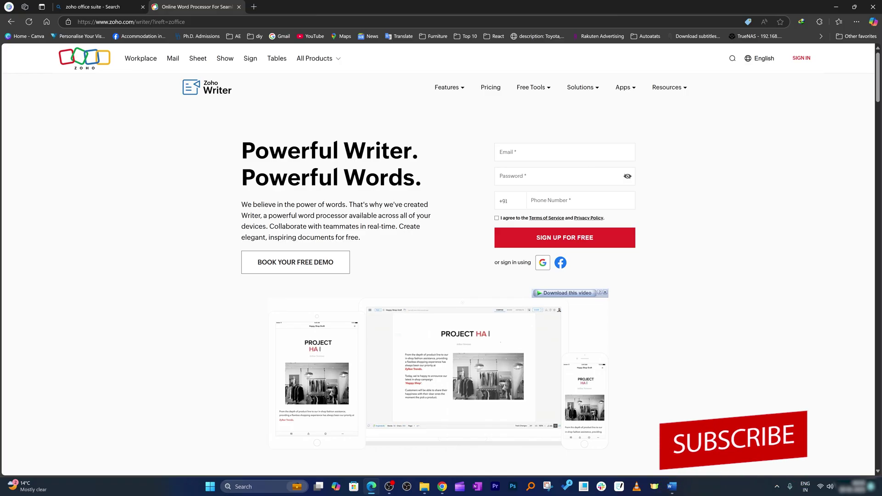
pyautogui.click(543, 262)
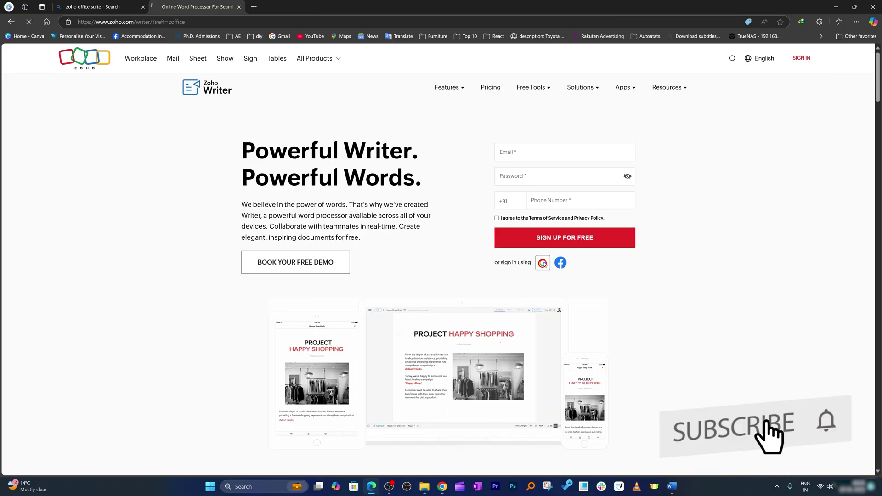
pyautogui.click(545, 265)
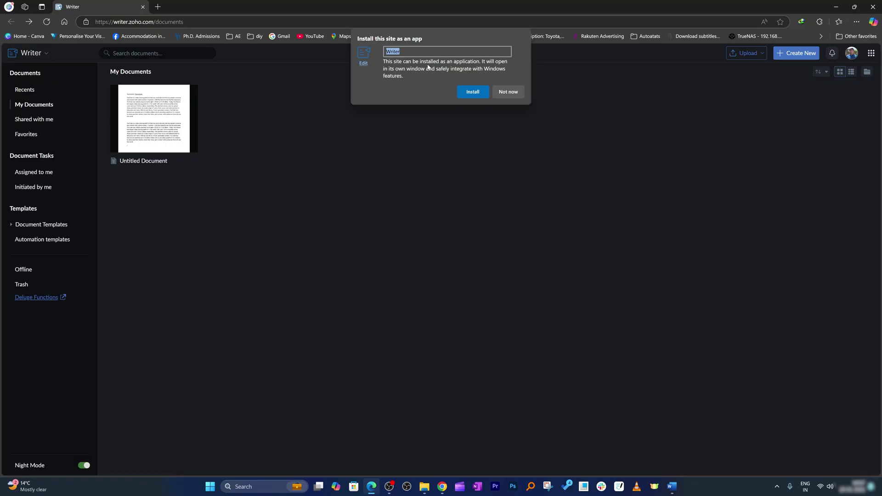
# Install Writer as an app pinned to taskbar, Start and desktop, then close its window
pyautogui.click(474, 92)
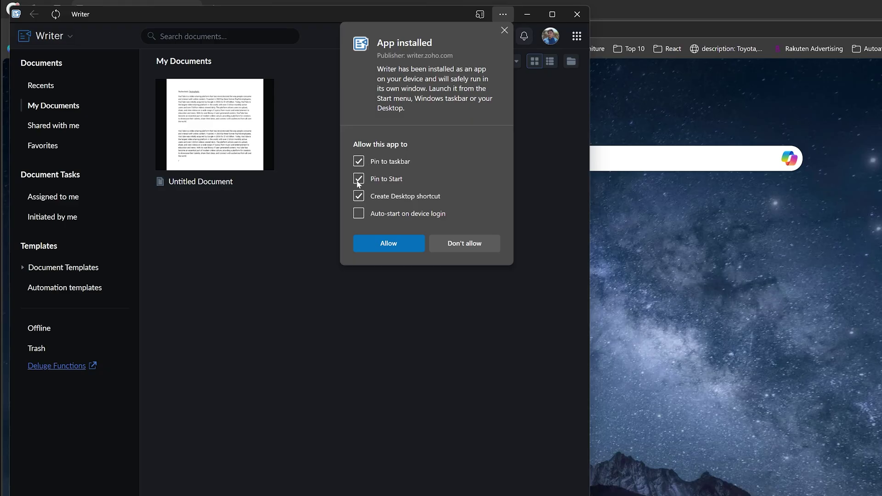
pyautogui.click(406, 240)
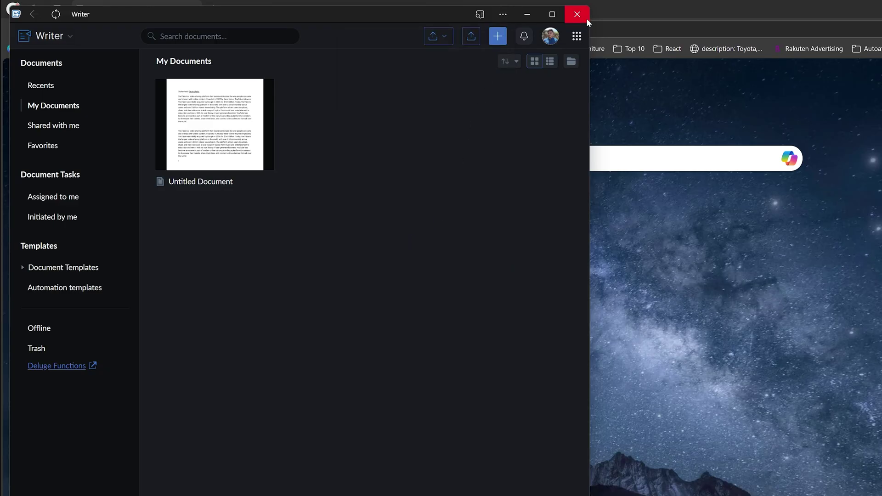
pyautogui.click(577, 13)
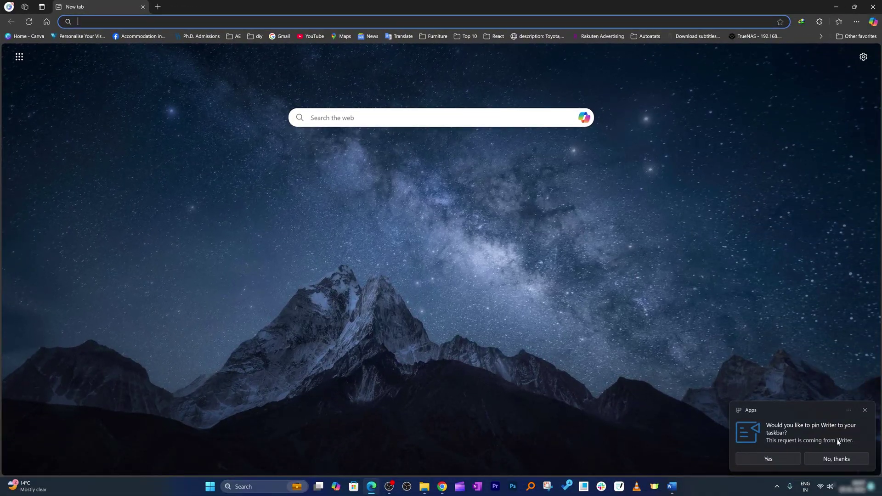
# Accept pinning Writer to the taskbar and launch it from the new taskbar icon
pyautogui.click(768, 459)
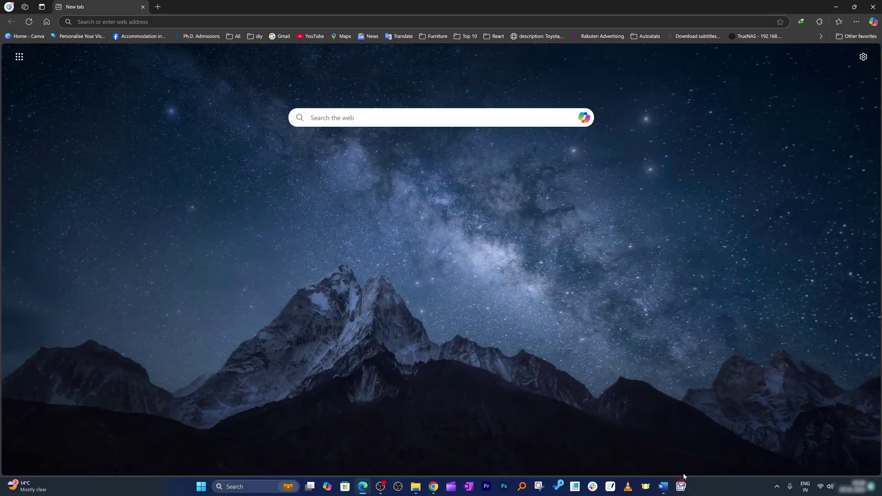
pyautogui.click(681, 486)
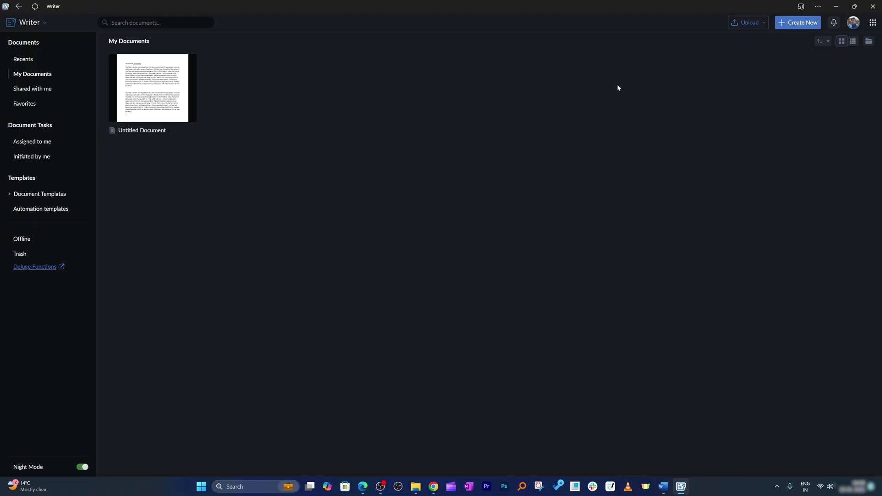
# Create a new blank document that fills with YouTube facts
pyautogui.click(798, 22)
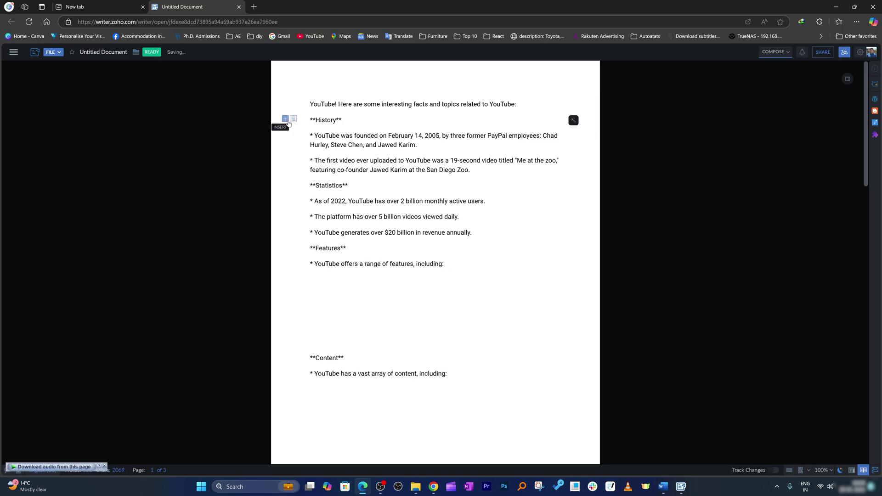
pyautogui.scroll(-3, 496, 217)
pyautogui.scroll(3, 494, 210)
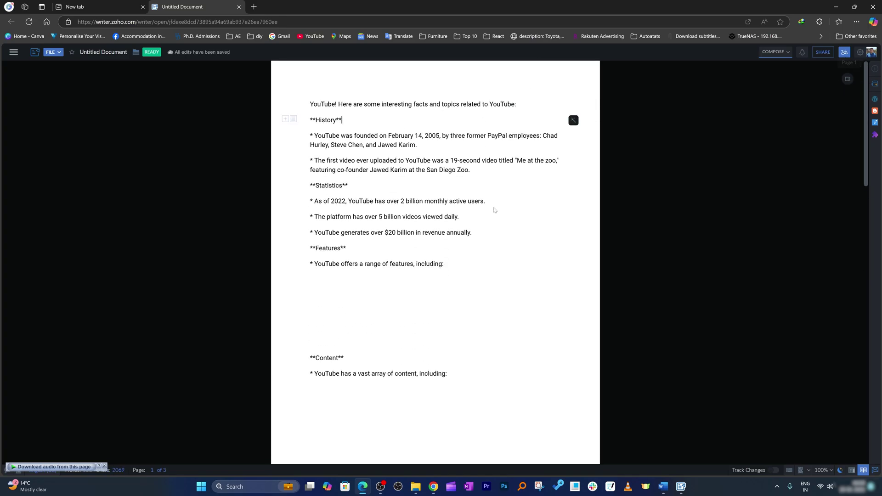
pyautogui.scroll(-5, 412, 128)
pyautogui.scroll(-5, 411, 127)
pyautogui.scroll(-5, 412, 128)
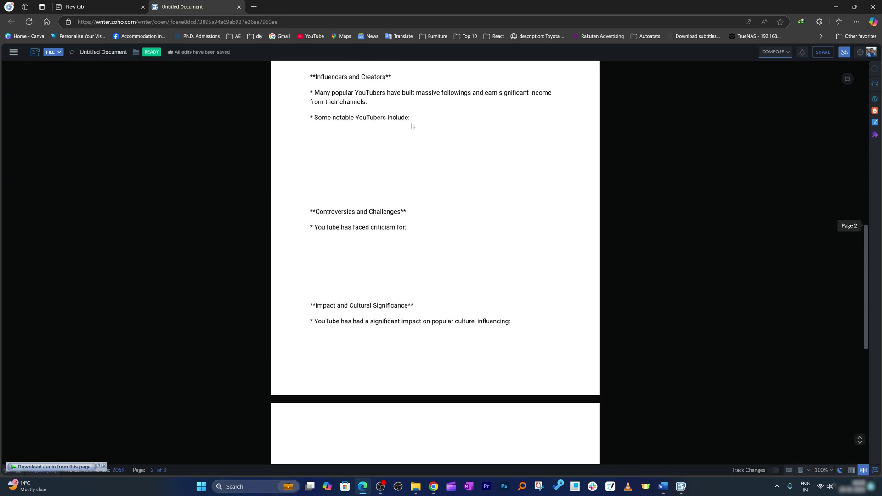
pyautogui.scroll(-4, 412, 128)
pyautogui.scroll(5, 417, 130)
pyautogui.scroll(5, 417, 130)
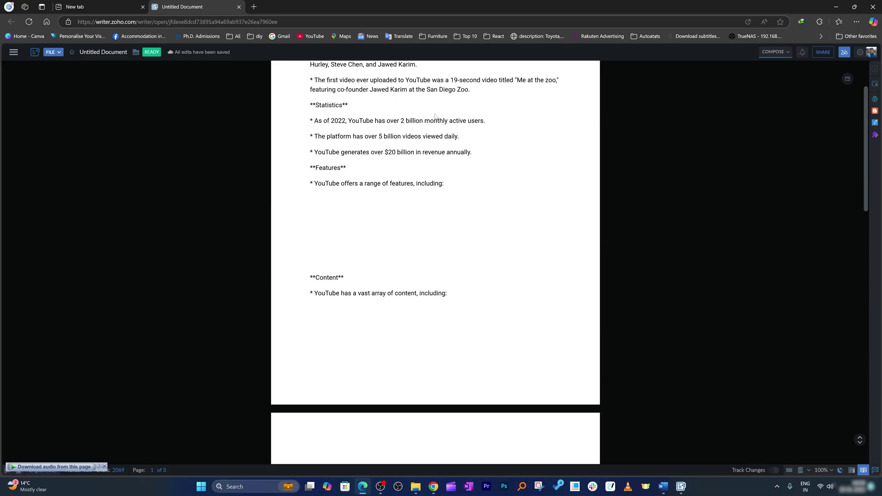
pyautogui.scroll(4, 417, 129)
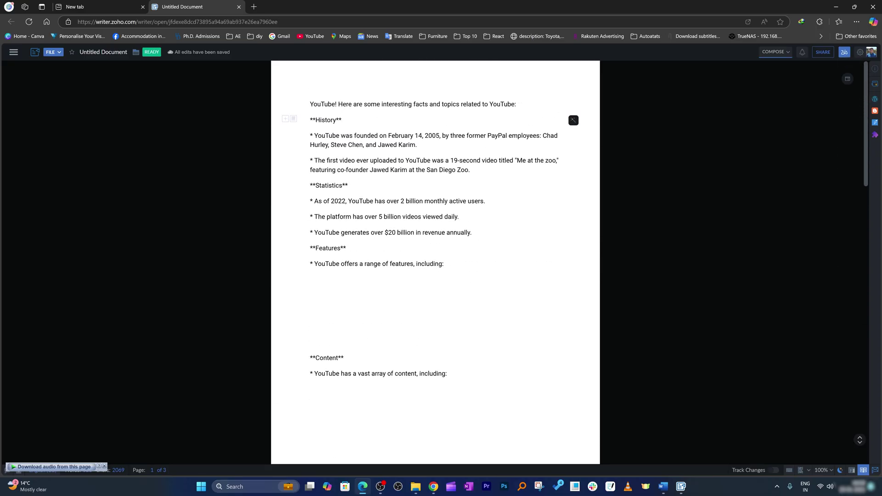